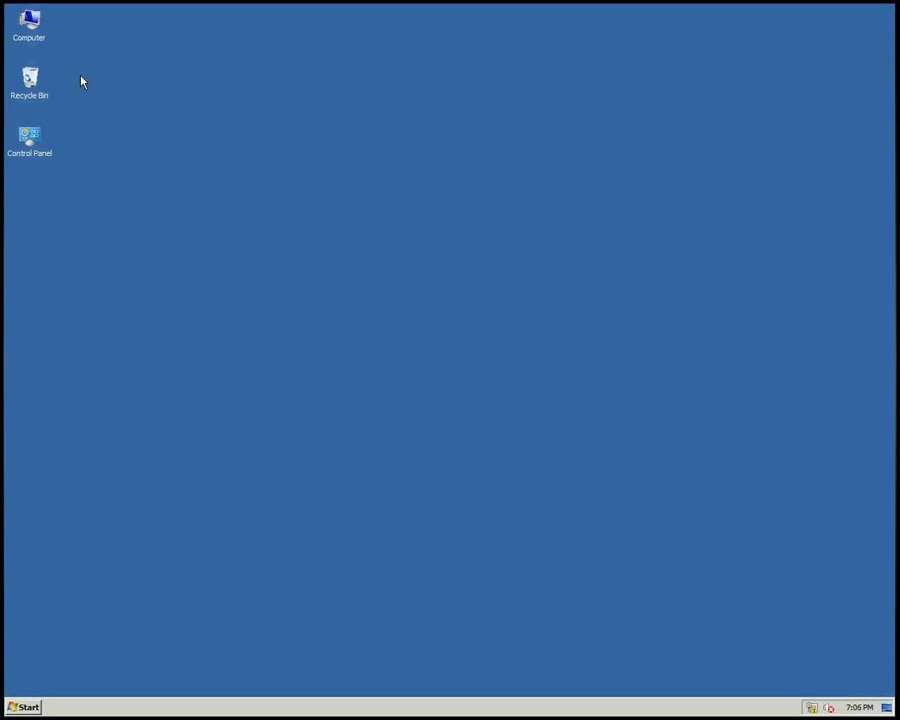
Open Server Manager for this computer and start adding features to the server.
{"action": "right_click", "coordinate": [33, 31]}
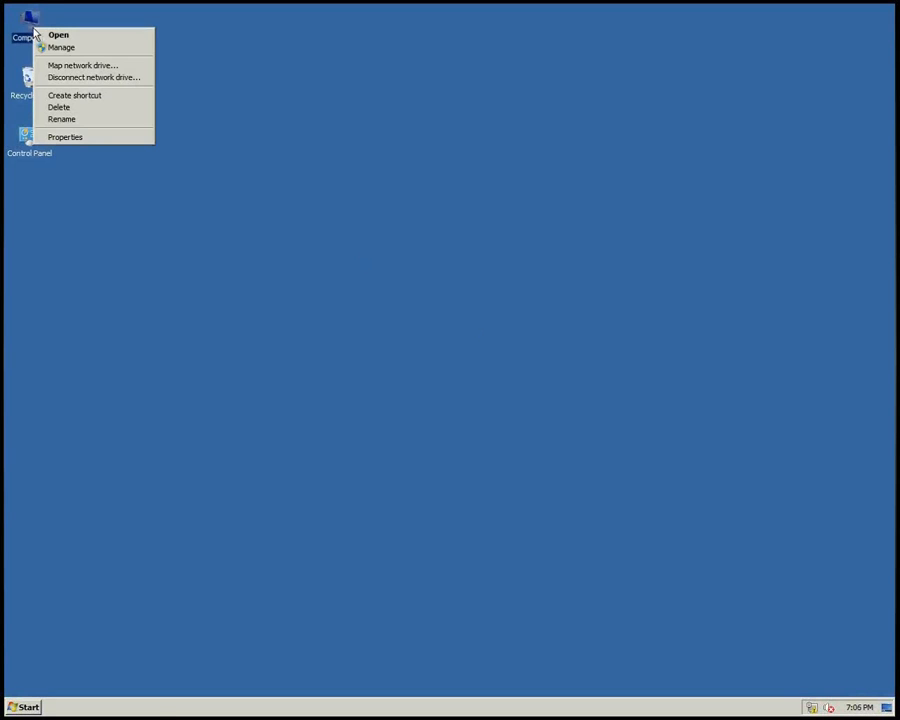
{"action": "left_click", "coordinate": [50, 46]}
{"action": "left_click_drag", "start_coordinate": [325, 24], "coordinate": [432, 94]}
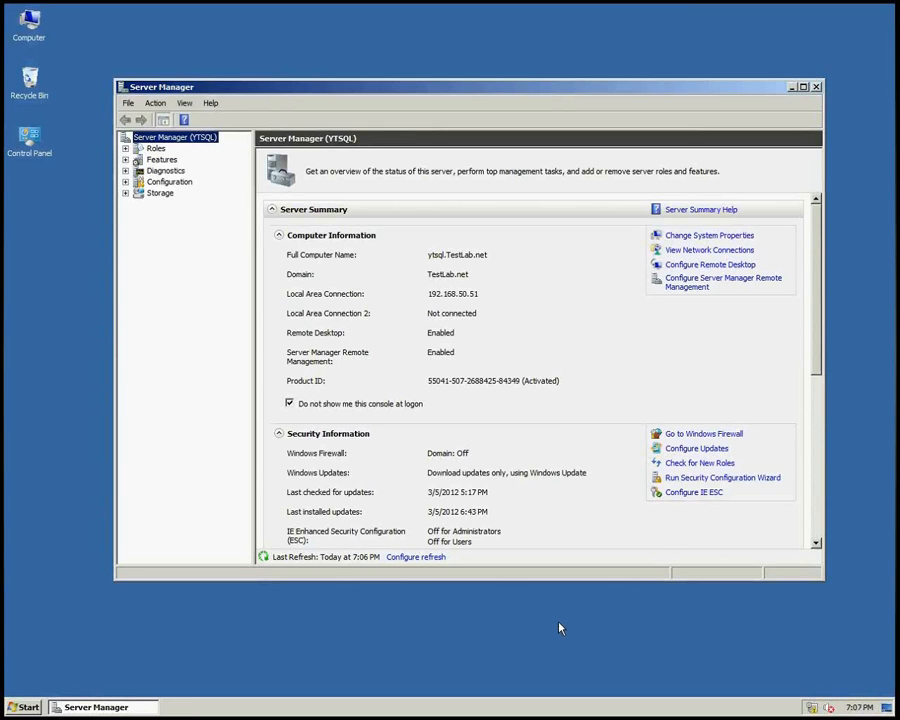
{"action": "left_click", "coordinate": [162, 159]}
{"action": "left_click", "coordinate": [695, 237]}
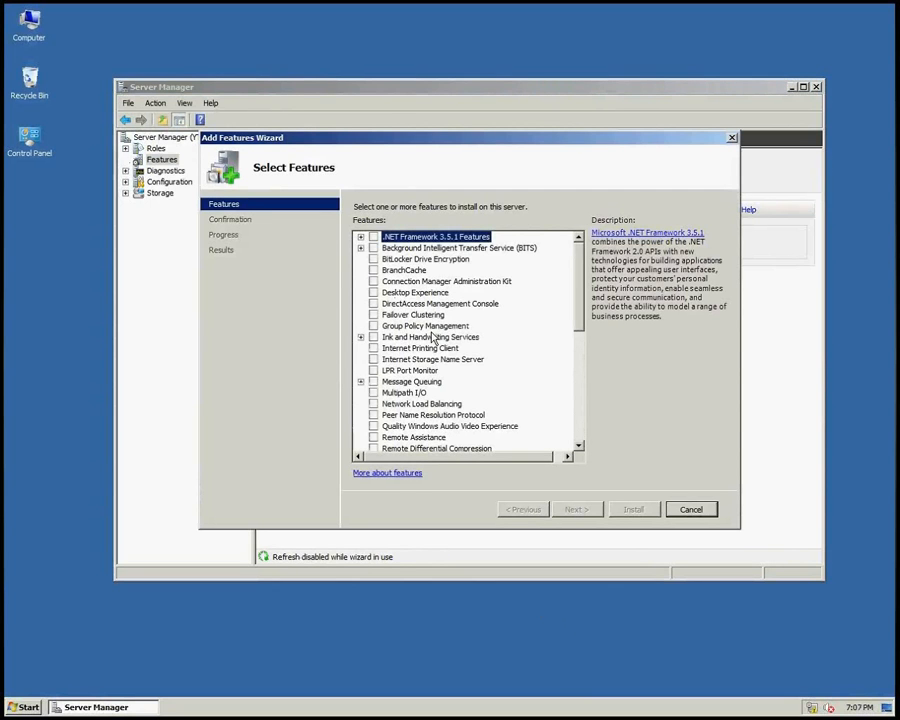
Install .NET Framework 3.5.1 Features together with the required role services, and close Server Manager when finished.
{"action": "left_click", "coordinate": [374, 237]}
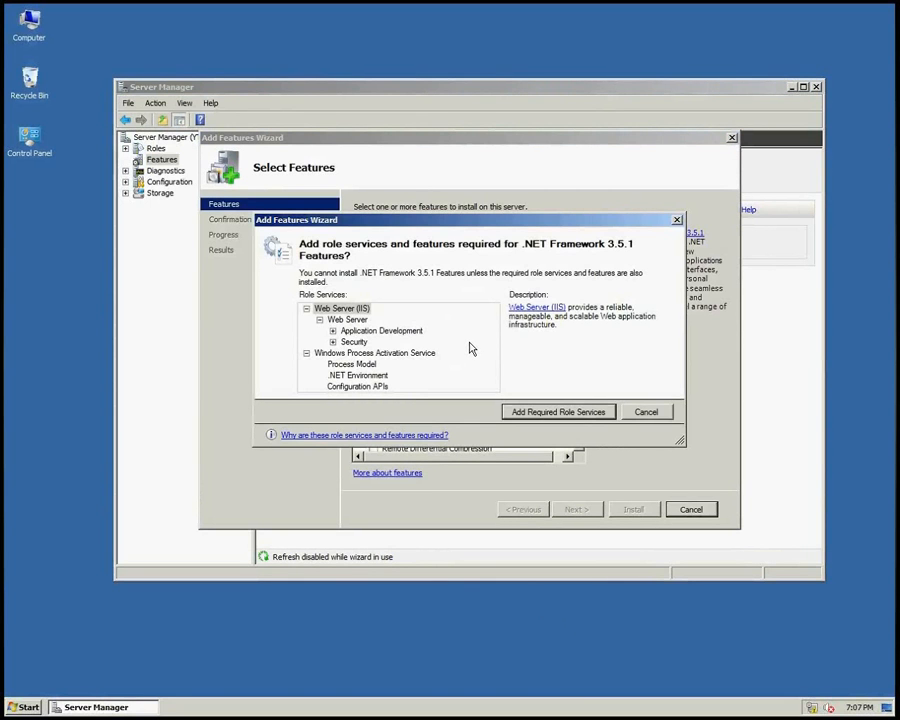
{"action": "left_click", "coordinate": [565, 411]}
{"action": "left_click", "coordinate": [575, 509]}
{"action": "left_click", "coordinate": [579, 512]}
{"action": "left_click", "coordinate": [575, 509]}
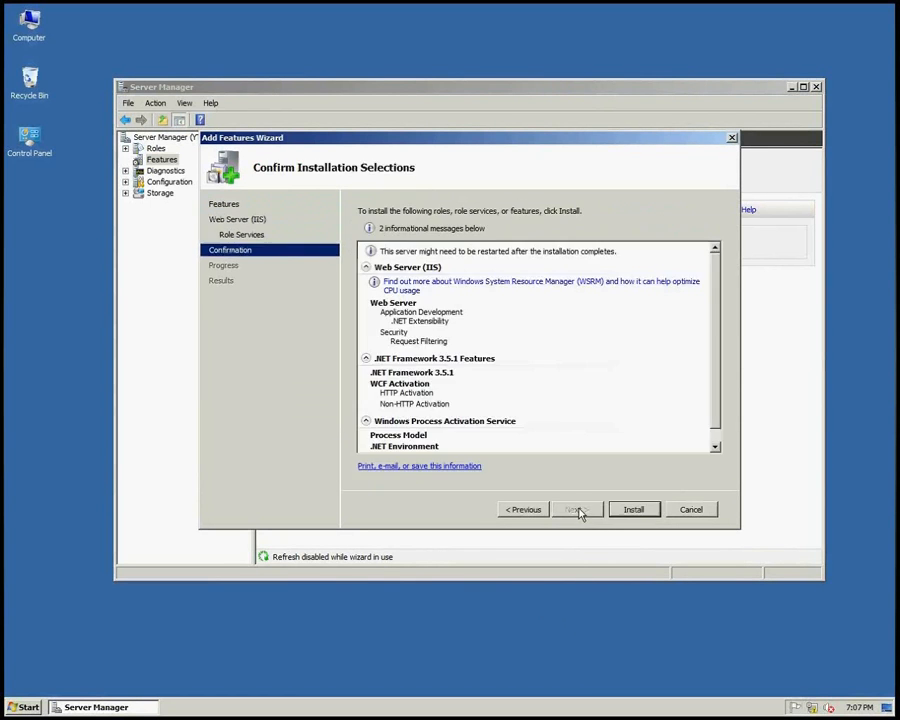
{"action": "left_click", "coordinate": [633, 509]}
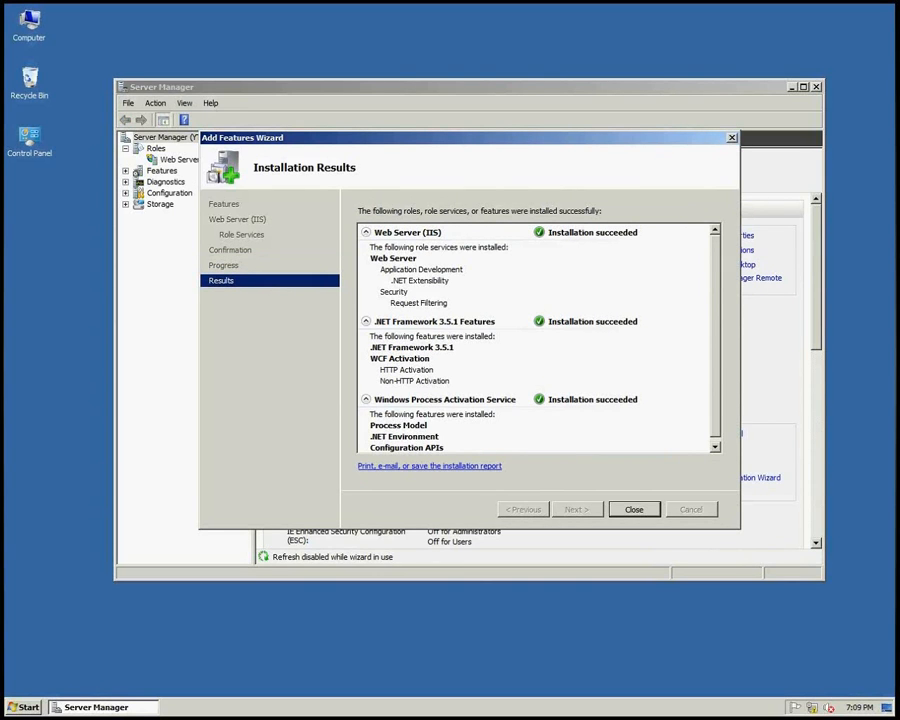
{"action": "left_click", "coordinate": [648, 511]}
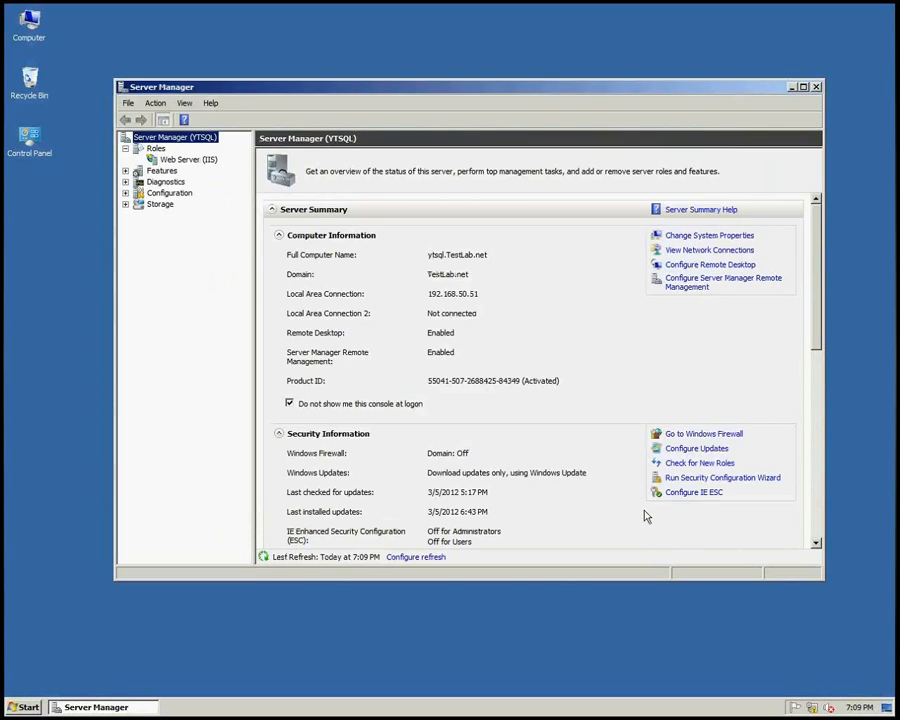
{"action": "key", "text": "alt+F4"}
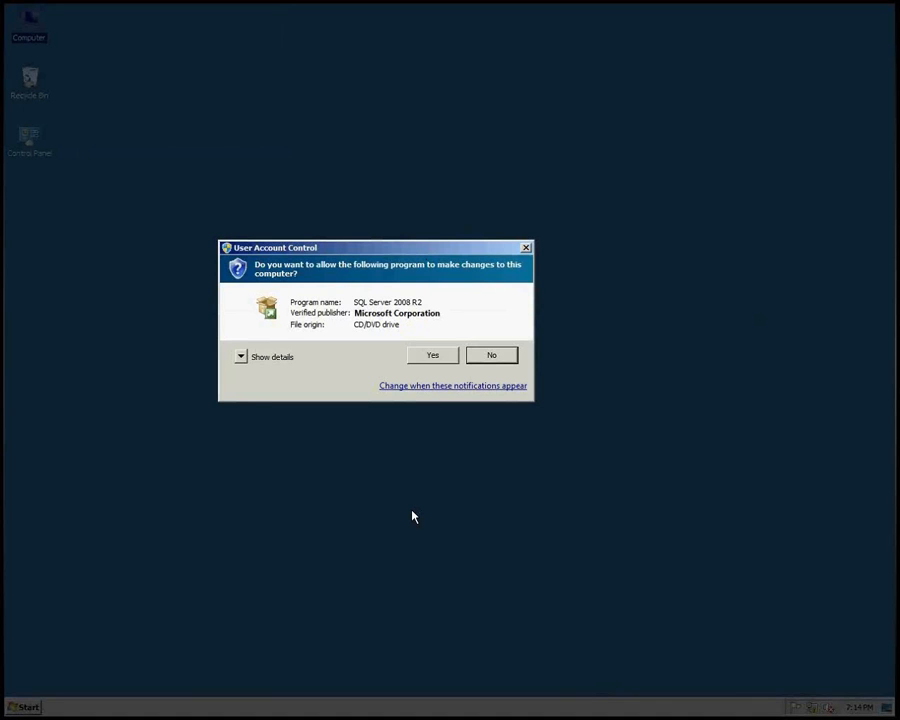
Allow SQL Server 2008 R2 setup to run, launch a new installation and accept the initial support rules check.
{"action": "left_click", "coordinate": [432, 356]}
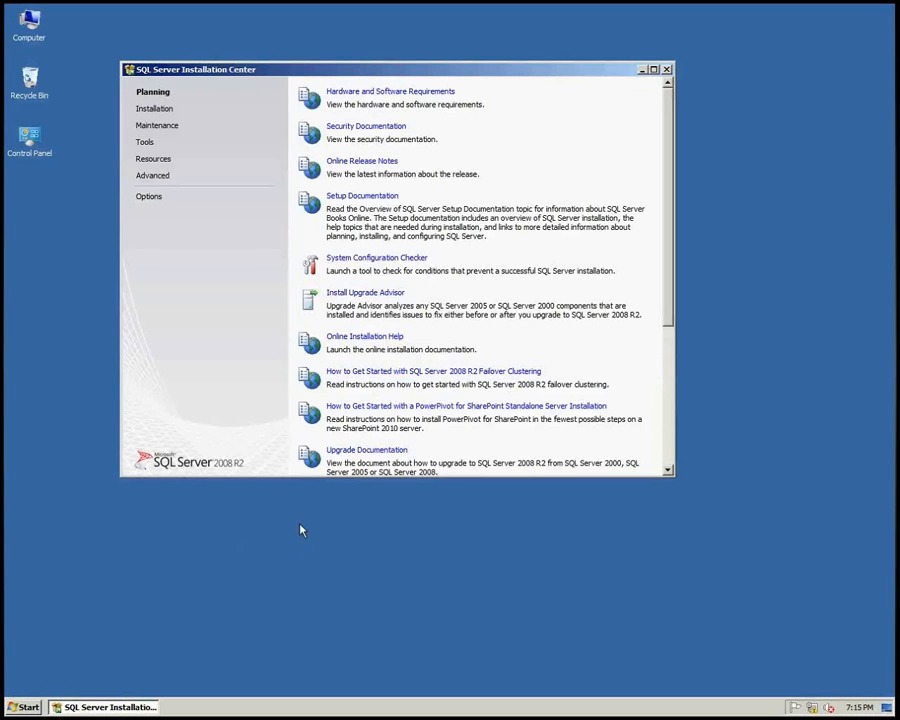
{"action": "left_click", "coordinate": [160, 112]}
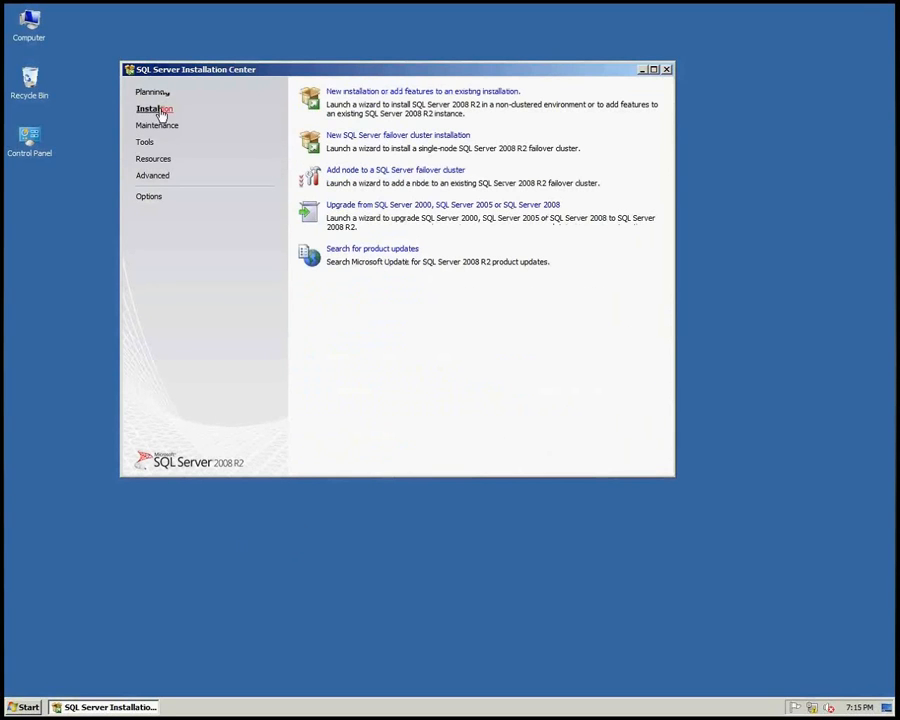
{"action": "left_click", "coordinate": [394, 93]}
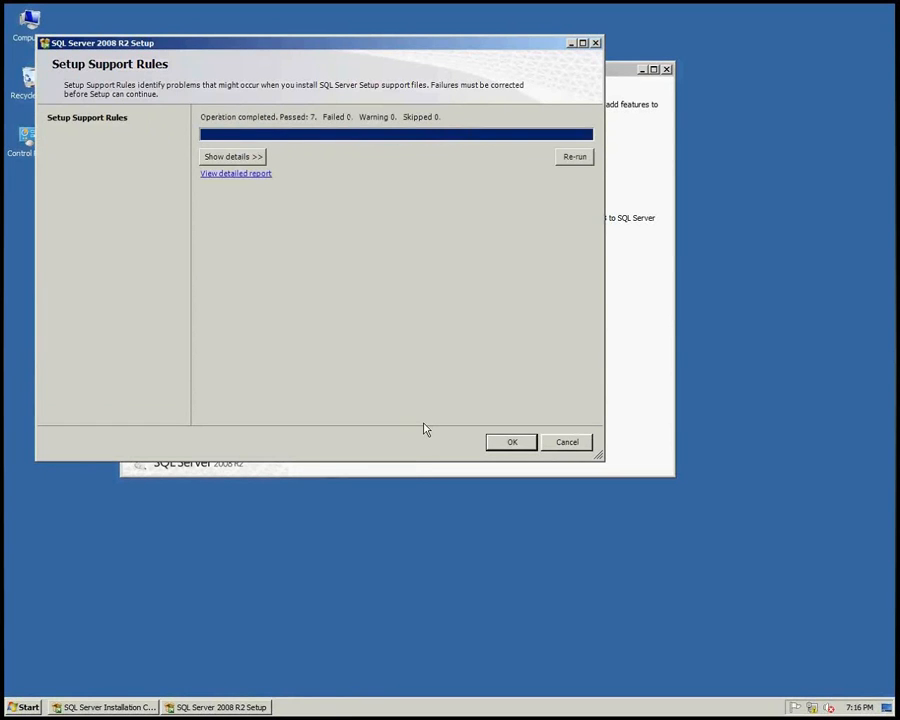
{"action": "left_click", "coordinate": [511, 441]}
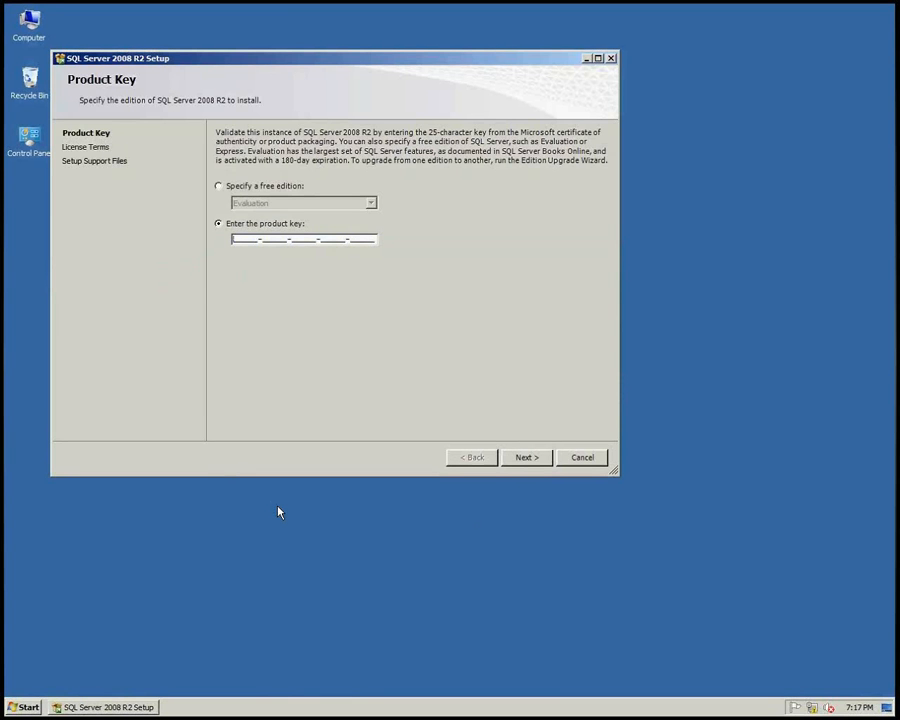
Continue past the product key page, accept the license terms and install the Setup Support Files.
{"action": "key", "text": "Return"}
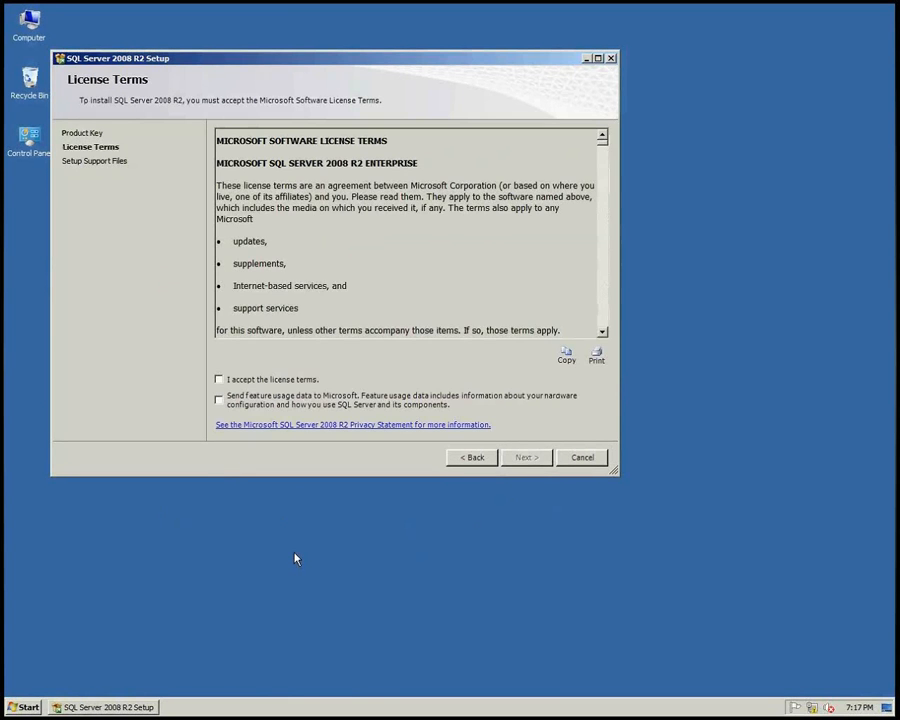
{"action": "left_click", "coordinate": [224, 381]}
{"action": "key", "text": "Return"}
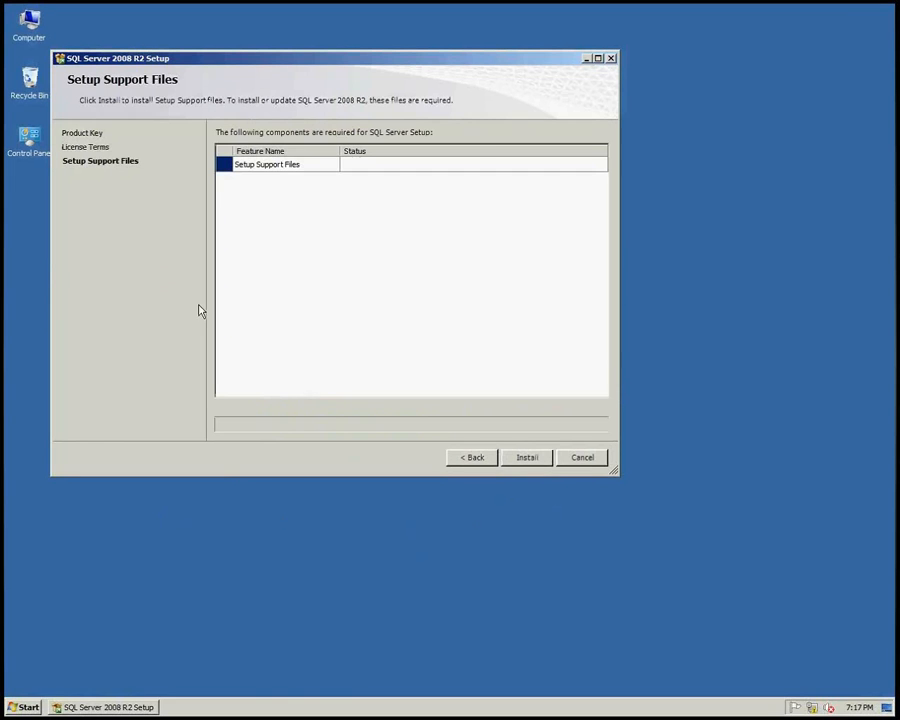
{"action": "left_click", "coordinate": [527, 458]}
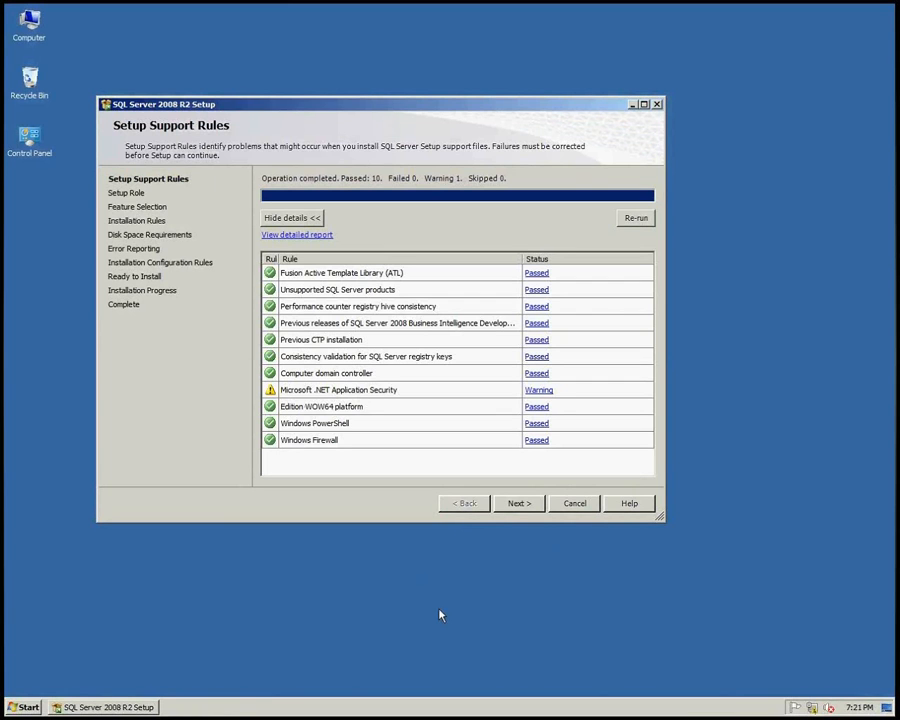
Re-run the Setup Support Rules check and continue to the setup role choice.
{"action": "left_click", "coordinate": [197, 603]}
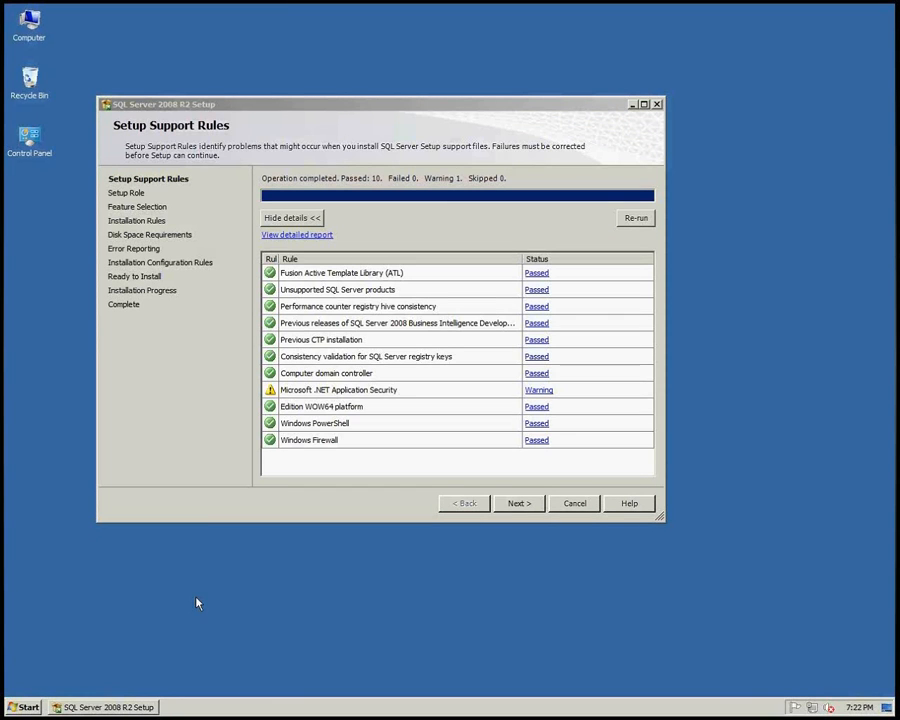
{"action": "left_click", "coordinate": [461, 127]}
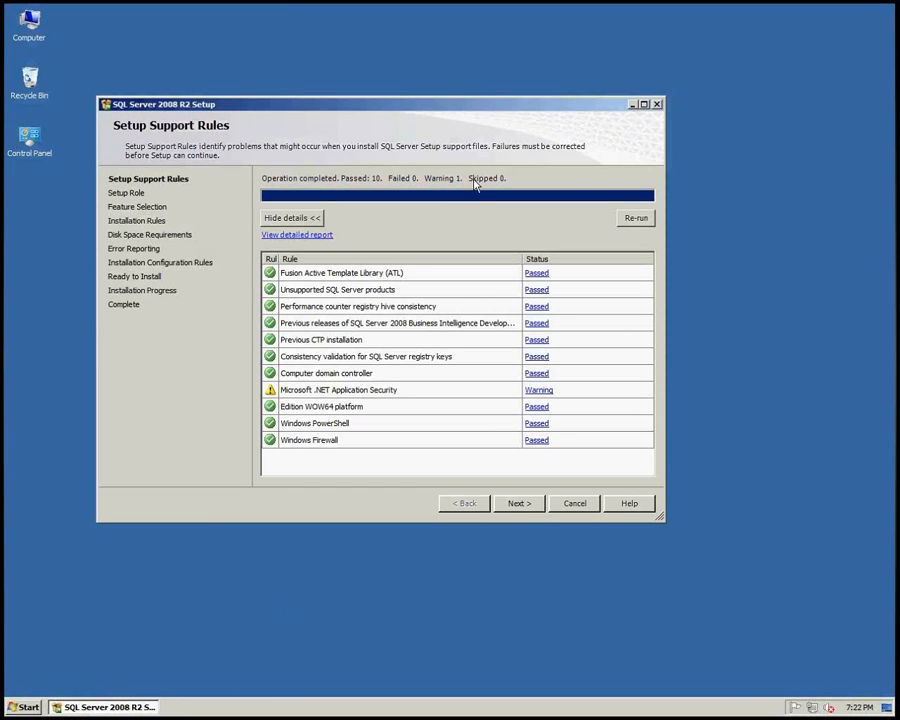
{"action": "left_click", "coordinate": [633, 220]}
{"action": "left_click", "coordinate": [510, 508]}
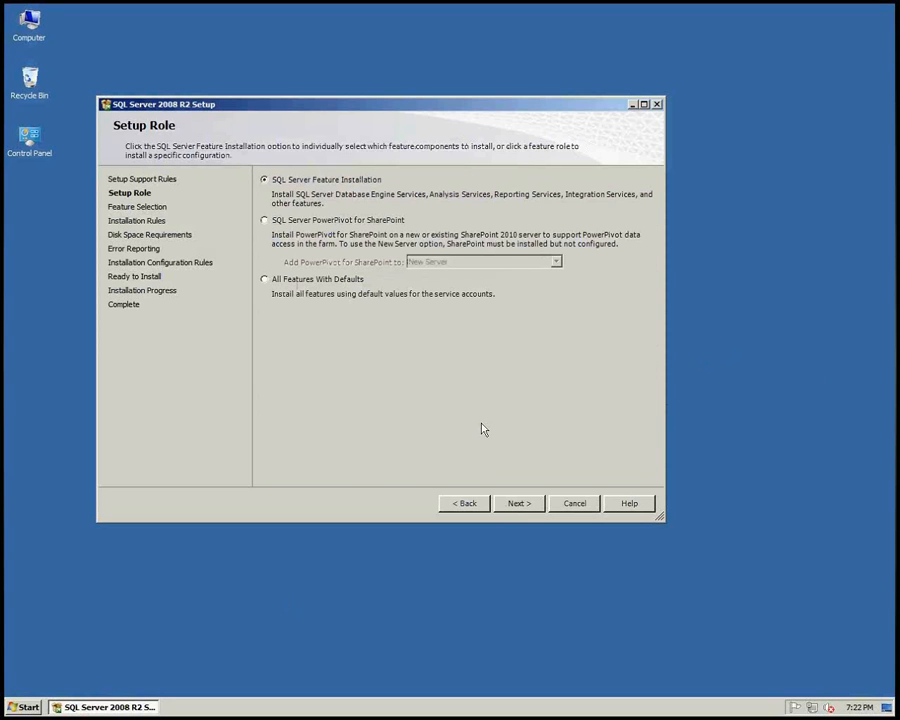
Keep SQL Server Feature Installation as the role and select Database Engine Services, Reporting Services and Management Tools - Complete.
{"action": "left_click", "coordinate": [539, 505]}
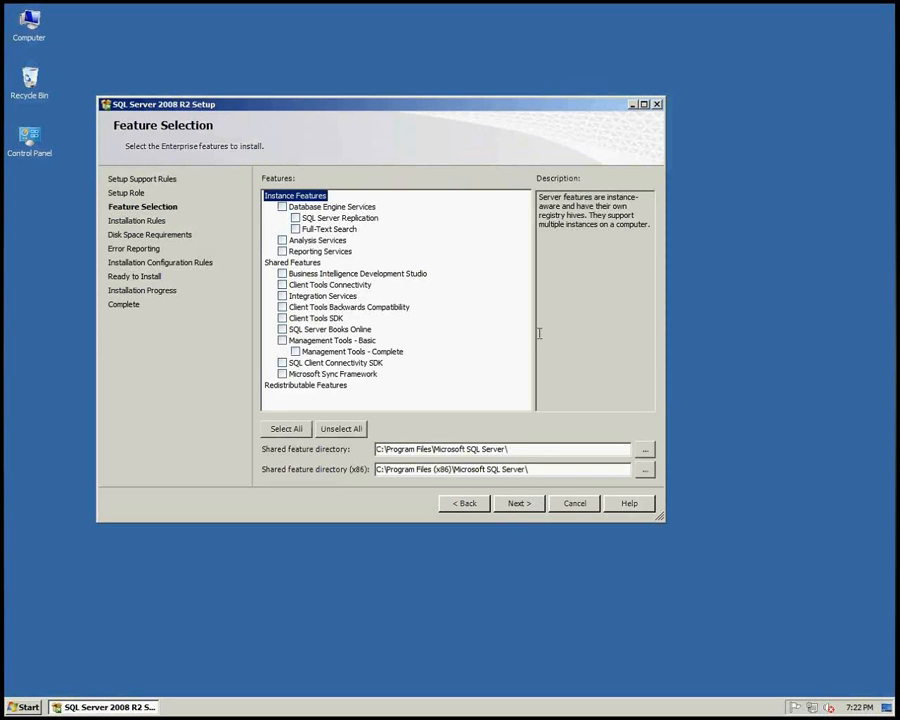
{"action": "left_click", "coordinate": [282, 207]}
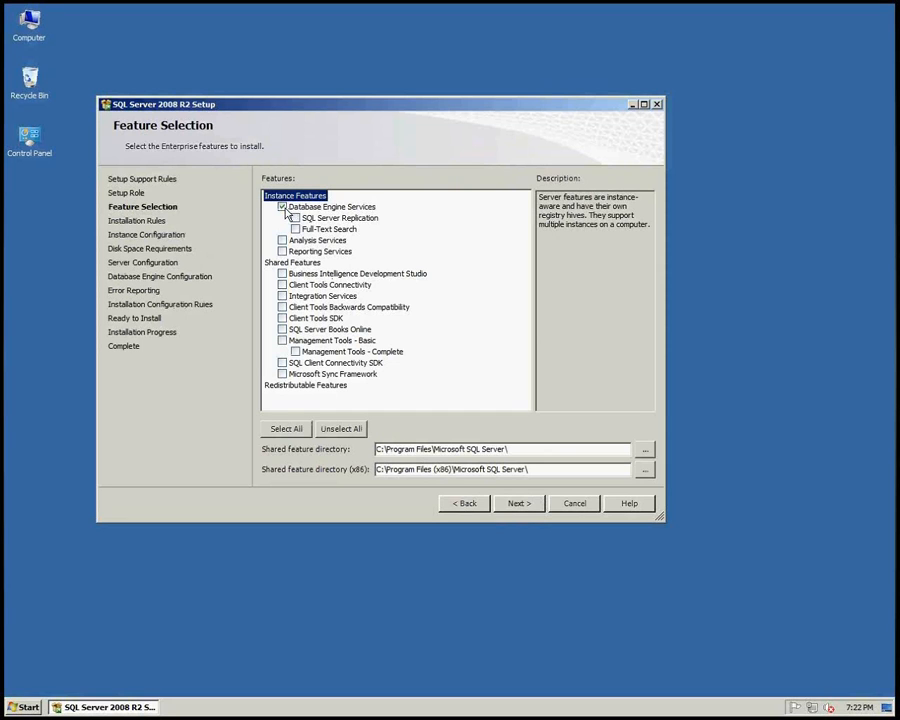
{"action": "left_click", "coordinate": [283, 251]}
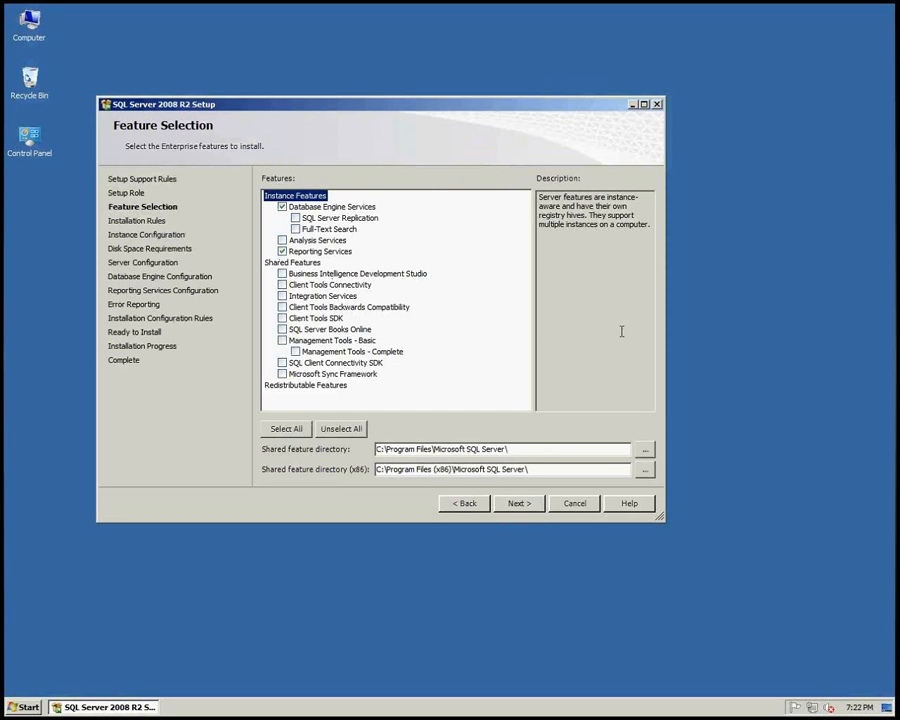
{"action": "left_click", "coordinate": [295, 352]}
{"action": "left_click", "coordinate": [383, 452]}
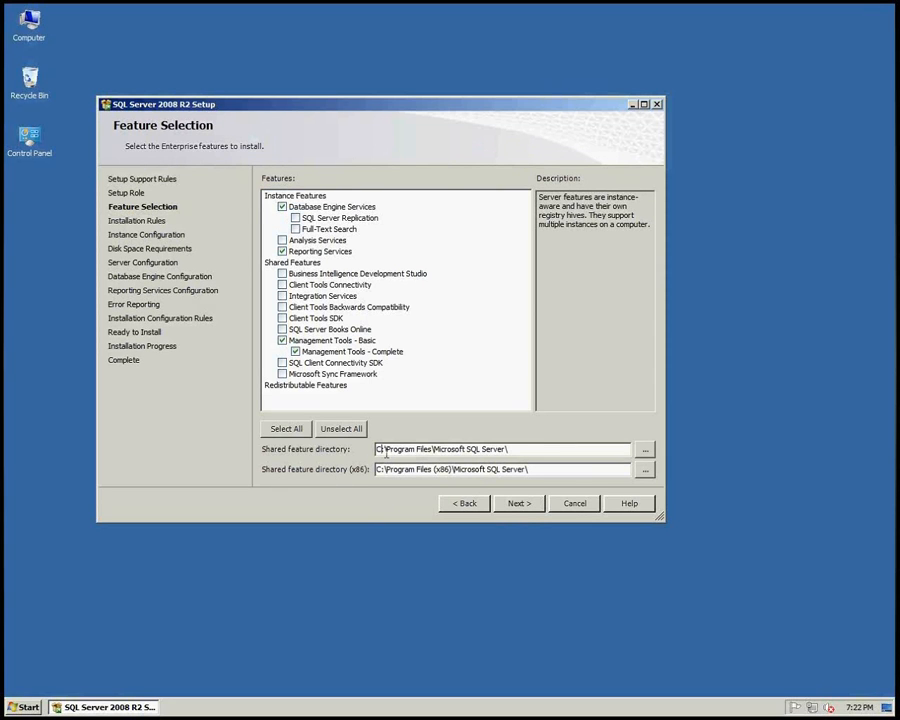
{"action": "left_click", "coordinate": [520, 505]}
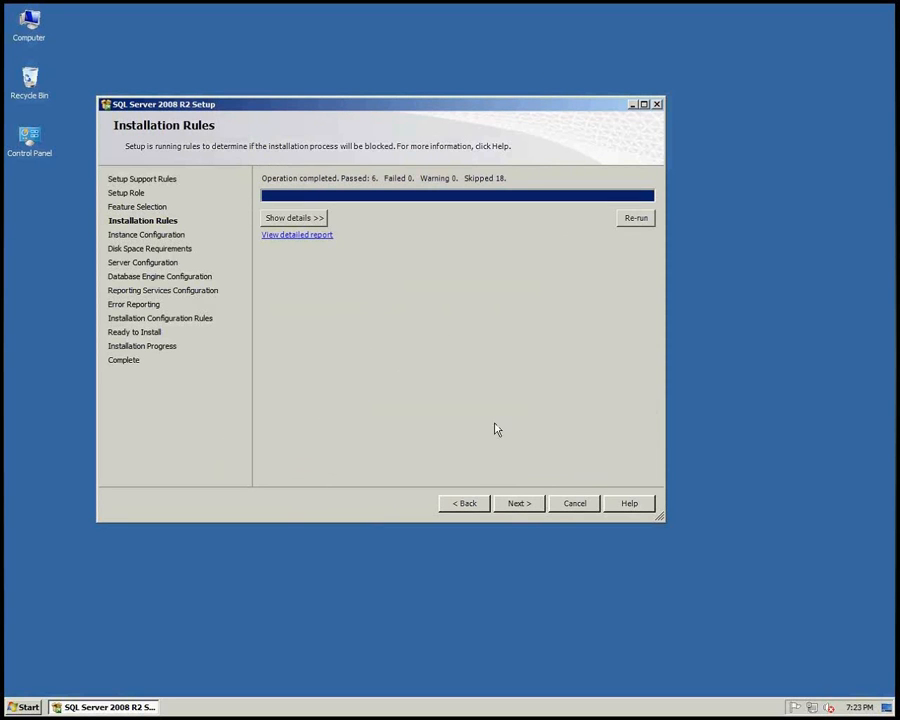
Accept the installation rules, default instance MSSQLSERVER and disk space summary to reach Server Configuration.
{"action": "left_click", "coordinate": [524, 506]}
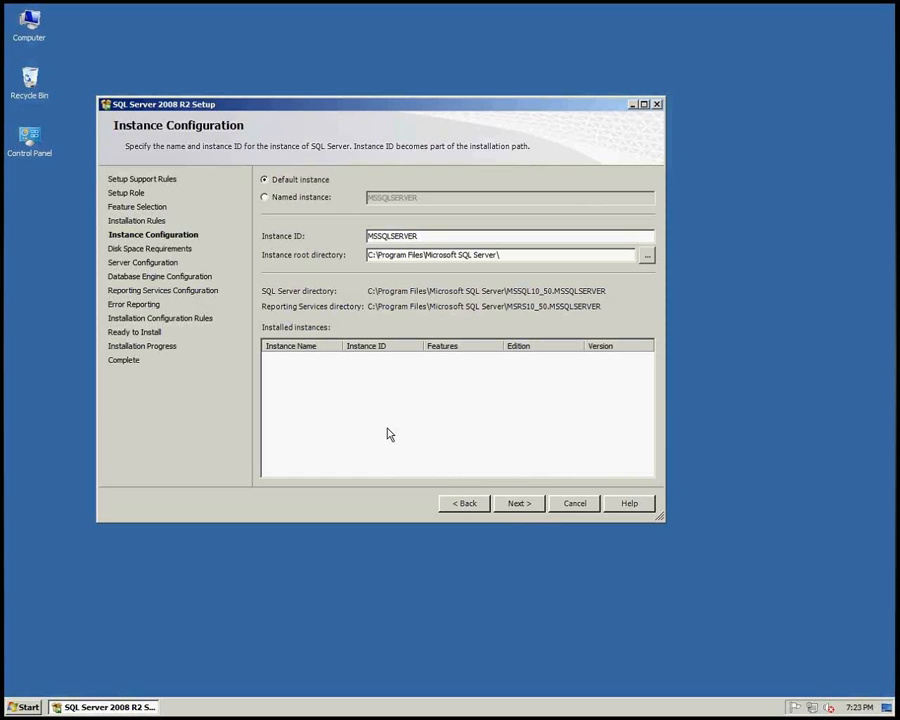
{"action": "left_click", "coordinate": [519, 507]}
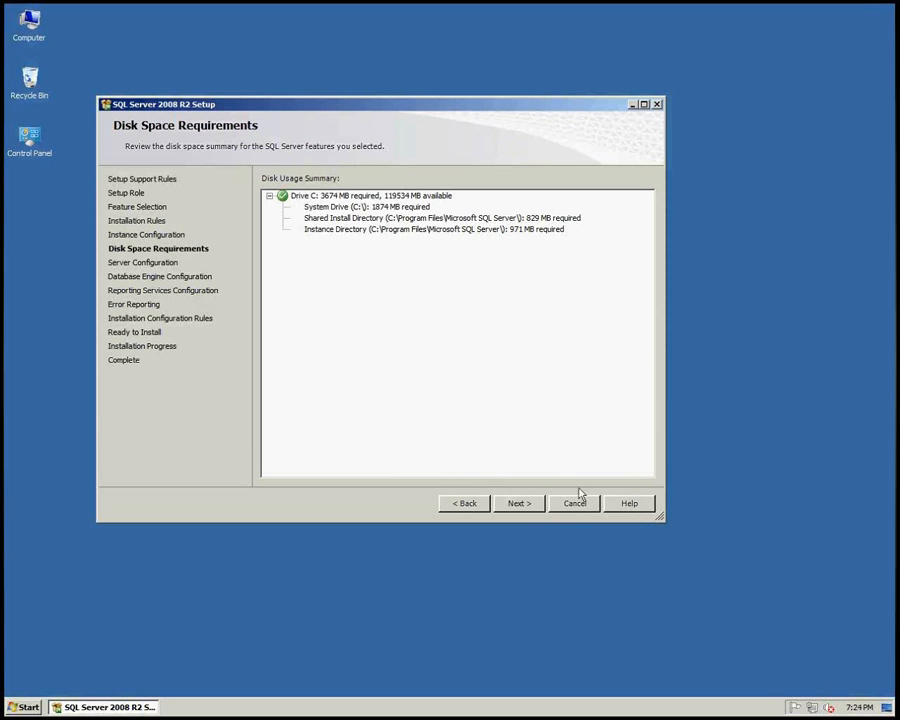
{"action": "left_click", "coordinate": [519, 505]}
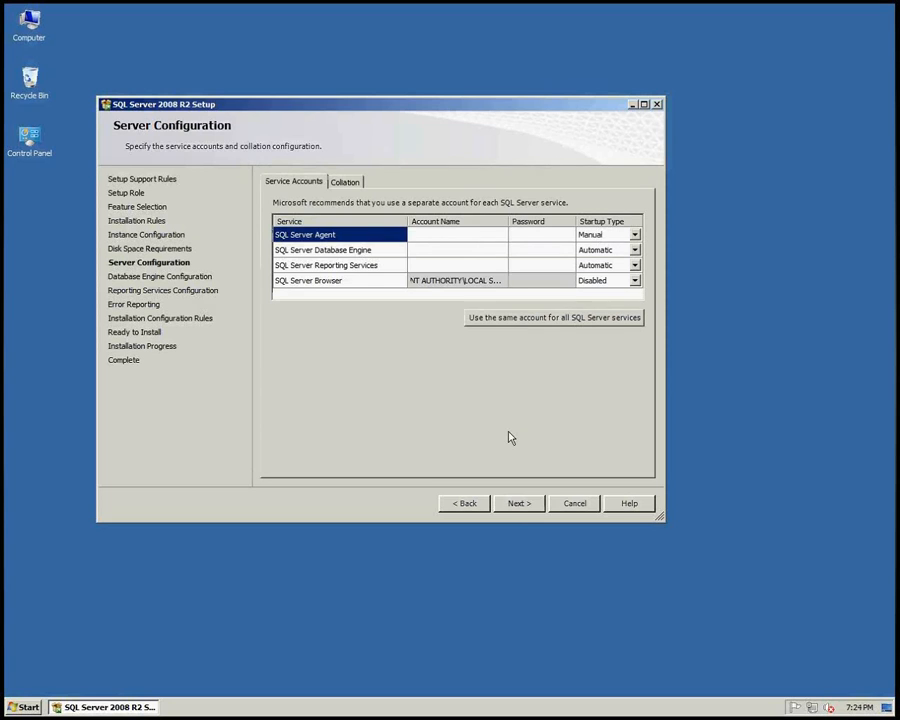
Assign the account testlab\swimage_service to all SQL Server services, entering the account password.
{"action": "left_click", "coordinate": [555, 318]}
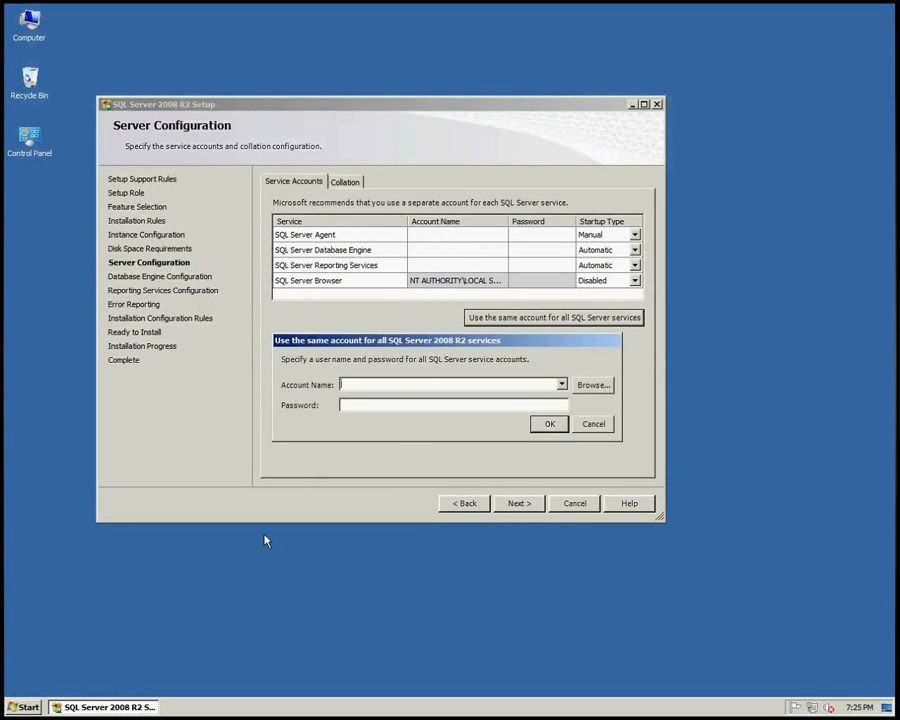
{"action": "type", "text": "testlab\\svimage_service"}
{"action": "key", "text": "Tab"}
{"action": "type", "text": "*********"}
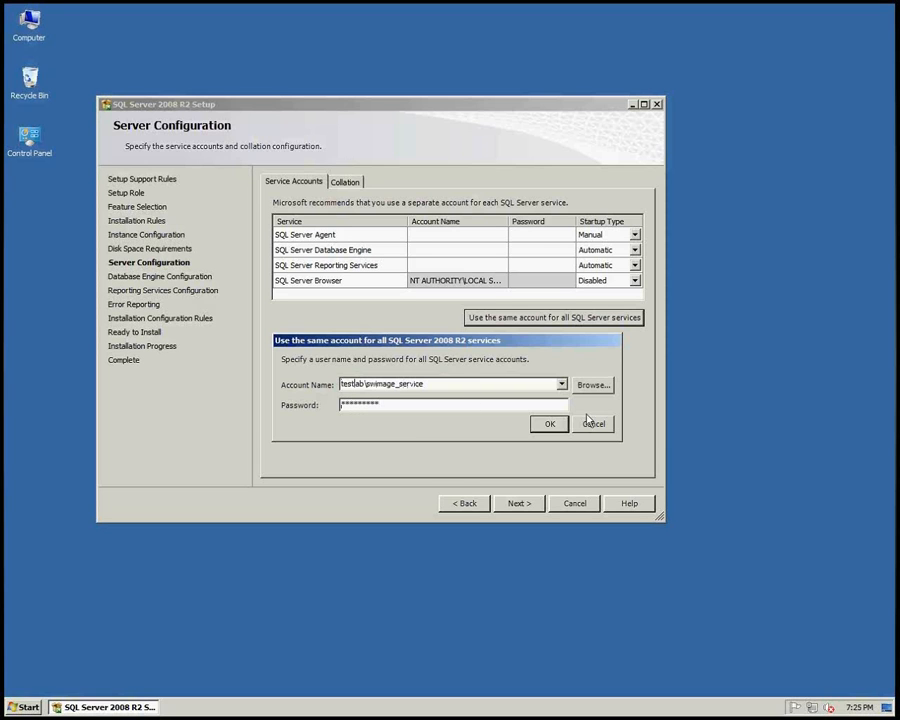
{"action": "left_click", "coordinate": [549, 424]}
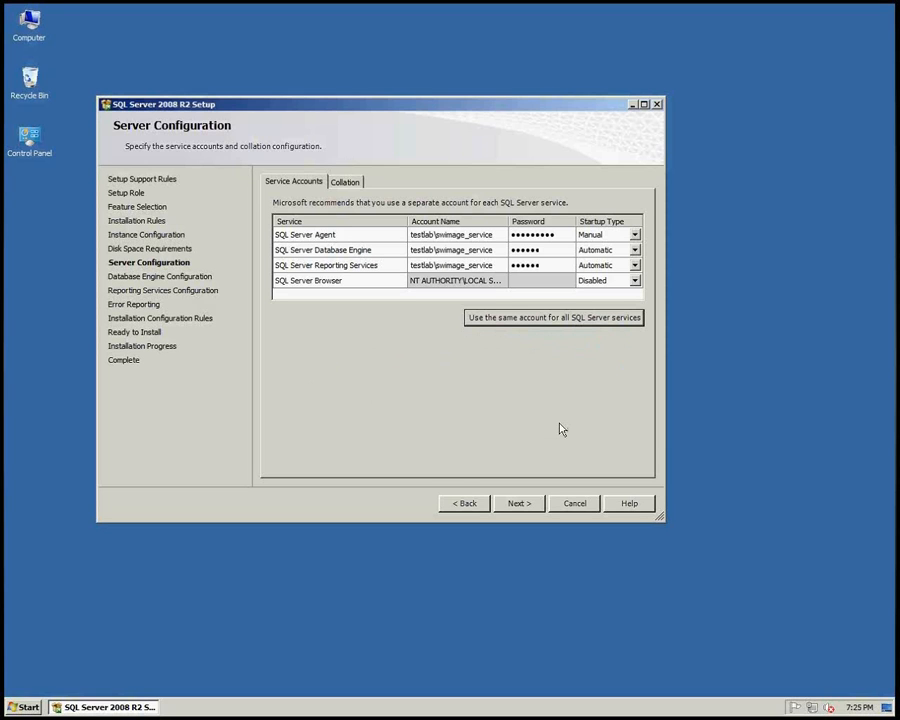
Proceed to Database Engine Configuration and add the current user as a SQL Server administrator.
{"action": "left_click", "coordinate": [519, 503]}
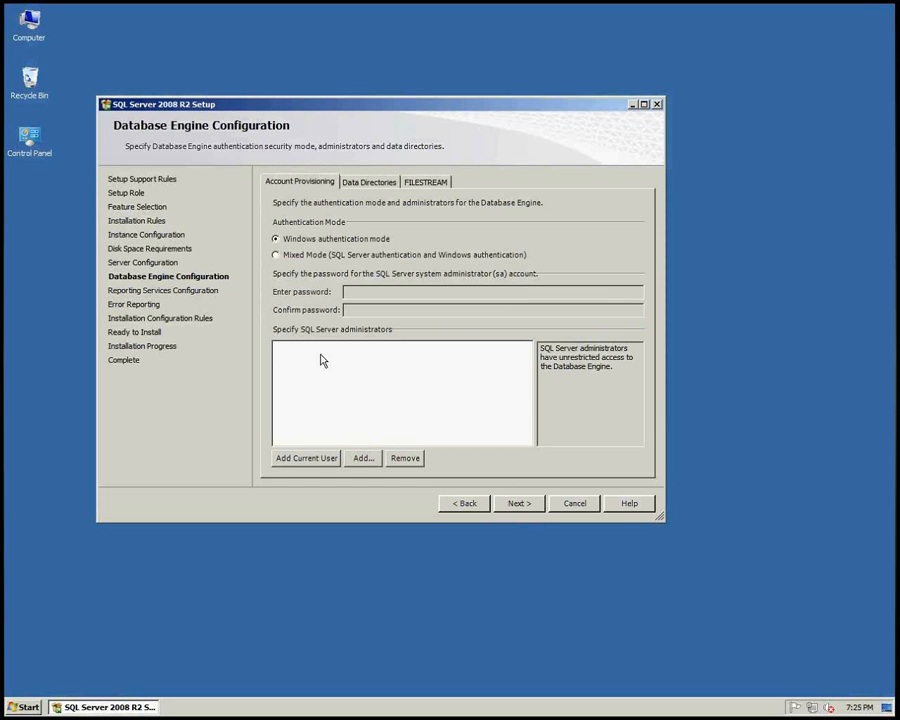
{"action": "left_click", "coordinate": [306, 458]}
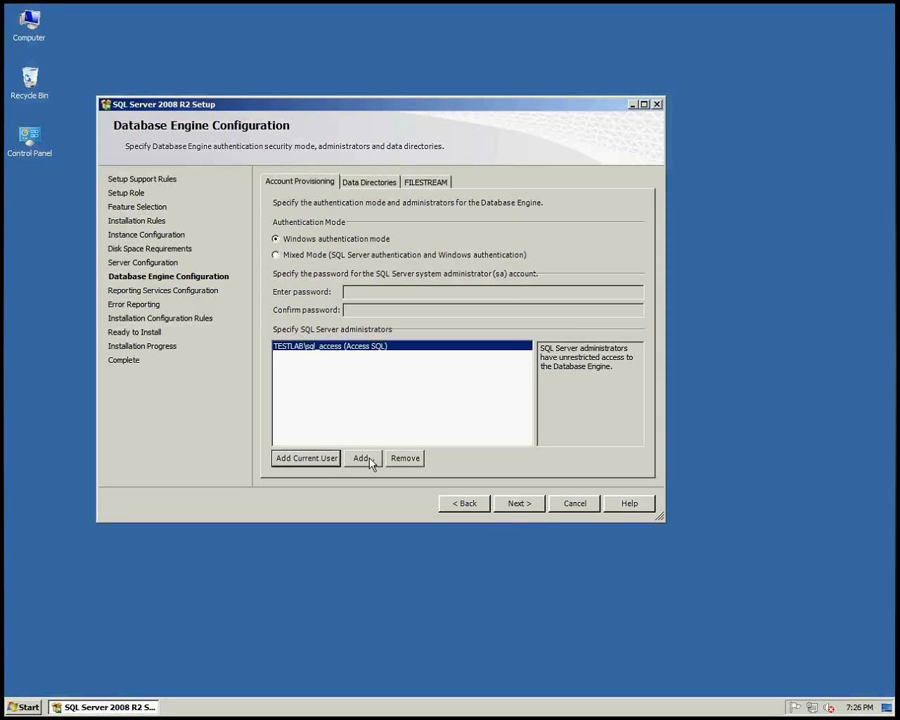
Start adding another SQL Server administrator and restrict the object types in the account selection to Groups.
{"action": "left_click", "coordinate": [365, 459]}
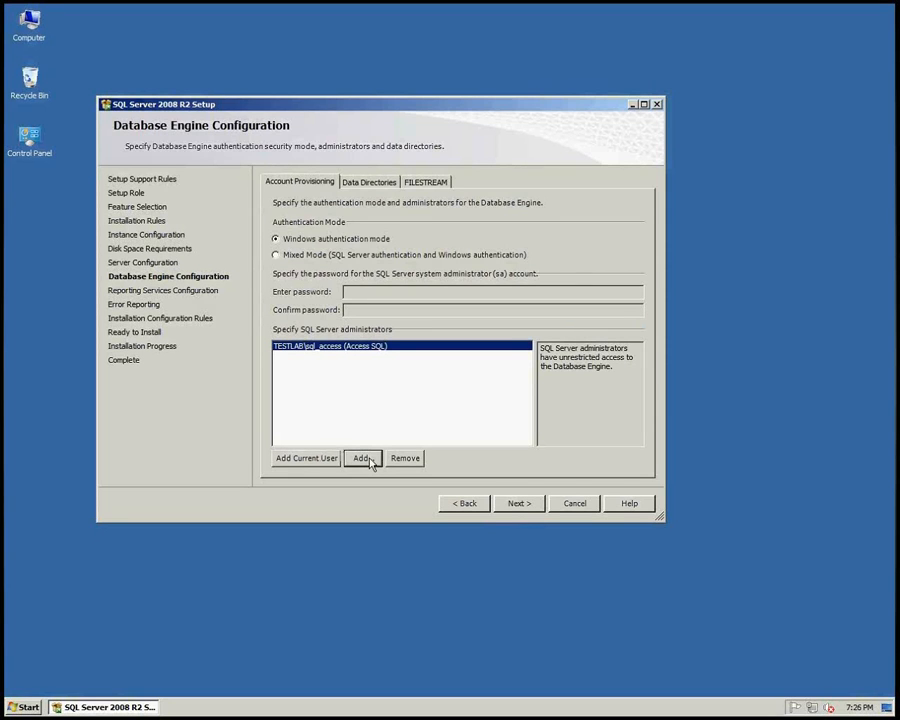
{"action": "left_click_drag", "start_coordinate": [323, 130], "coordinate": [386, 241]}
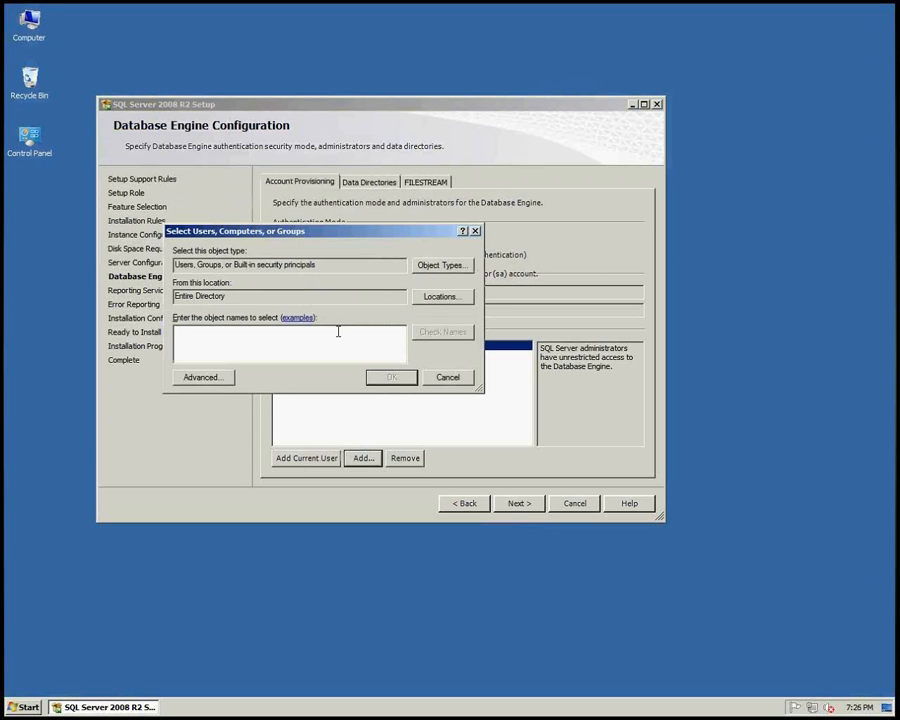
{"action": "left_click", "coordinate": [445, 264]}
{"action": "left_click", "coordinate": [184, 302]}
{"action": "left_click", "coordinate": [184, 338]}
{"action": "key", "text": "Return"}
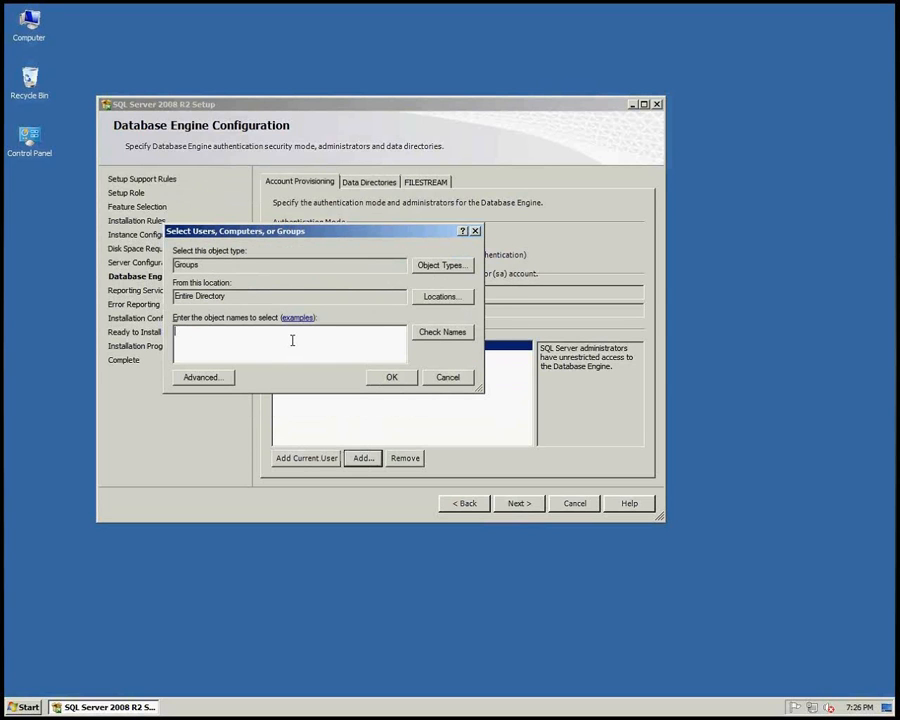
Look up groups matching "swimage" and add Swimage Encore Administrators as a SQL Server administrator.
{"action": "type", "text": "swimage"}
{"action": "key", "text": "Return"}
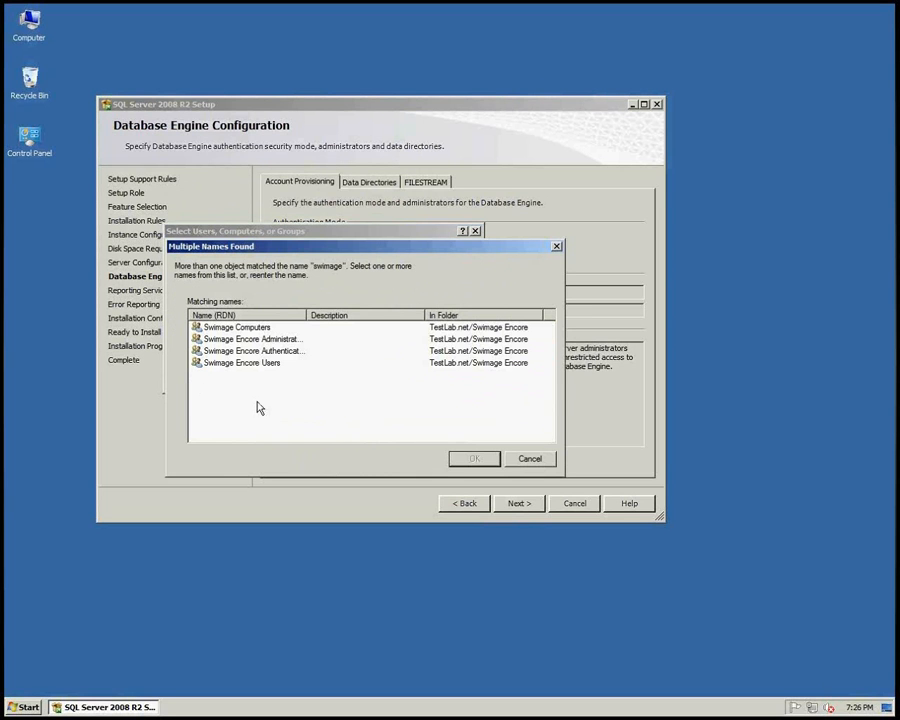
{"action": "double_click", "coordinate": [300, 339]}
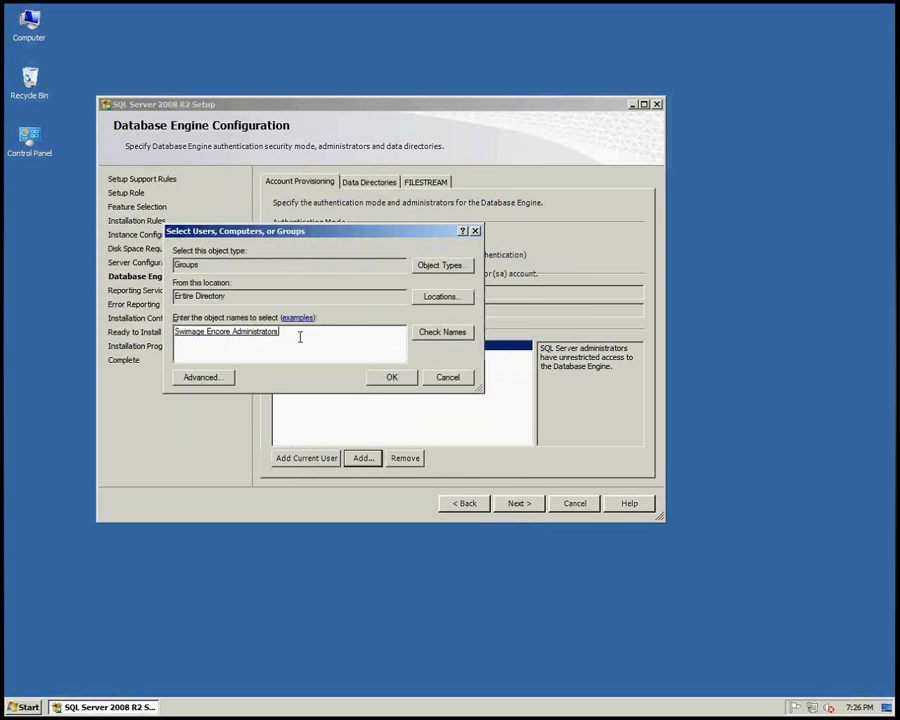
{"action": "left_click", "coordinate": [385, 377]}
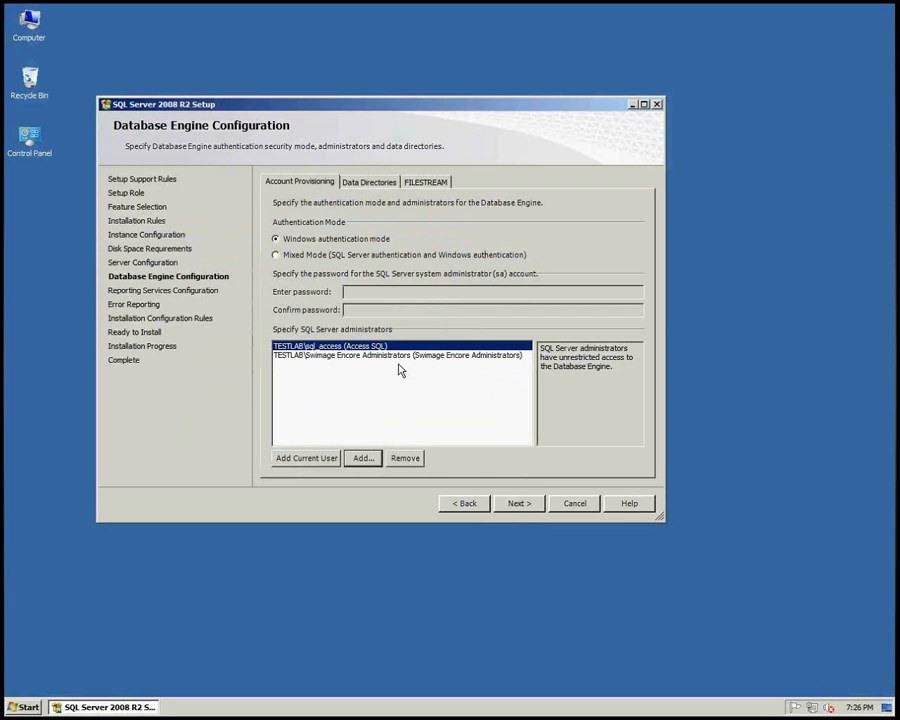
Keep the native mode default configuration for Reporting Services and leave sending error reports to Microsoft disabled.
{"action": "left_click", "coordinate": [520, 512]}
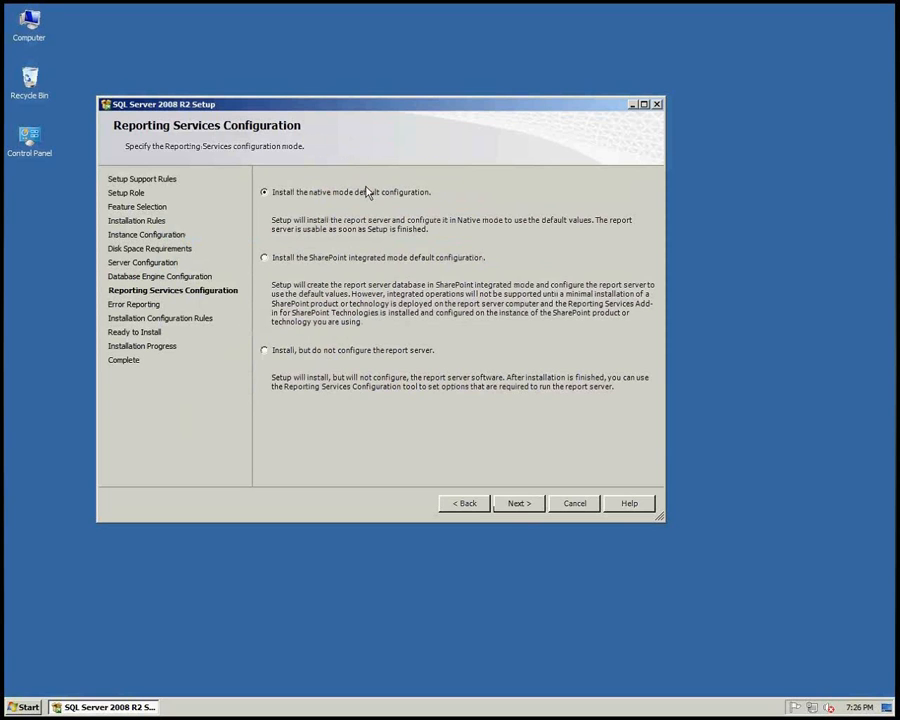
{"action": "left_click", "coordinate": [521, 504]}
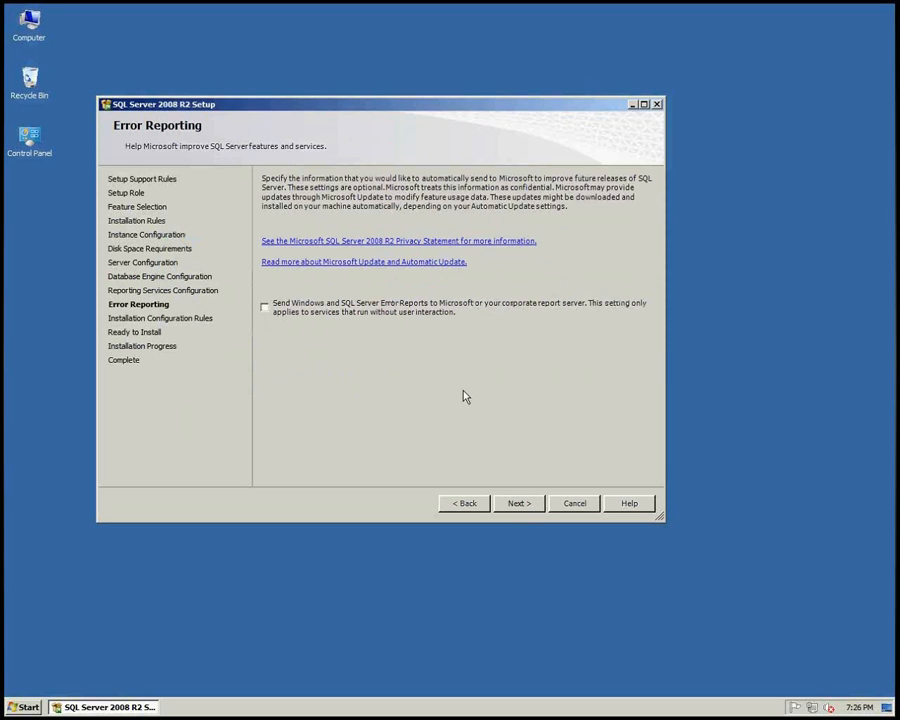
{"action": "left_click", "coordinate": [522, 504]}
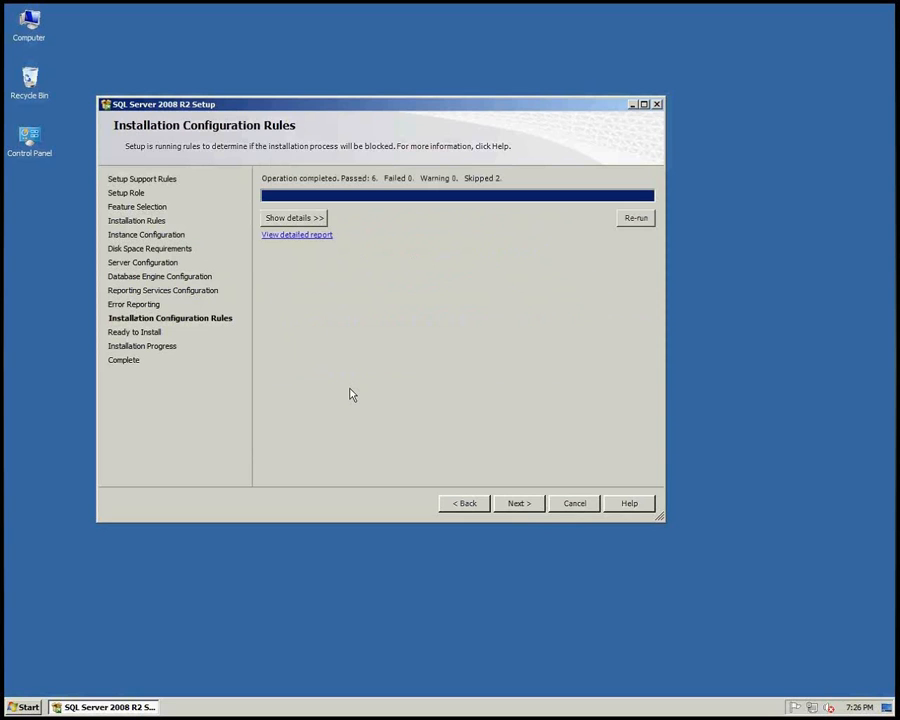
Continue past the installation configuration rules, install the summarized SQL Server 2008 R2 features, and close the setup wizard once complete.
{"action": "left_click", "coordinate": [516, 506]}
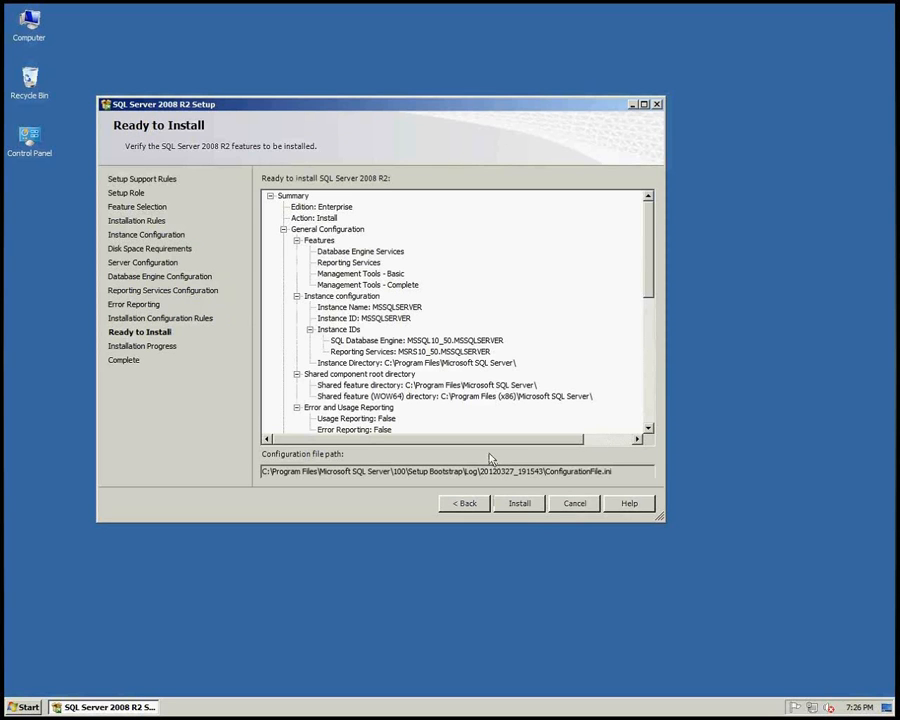
{"action": "left_click", "coordinate": [519, 503]}
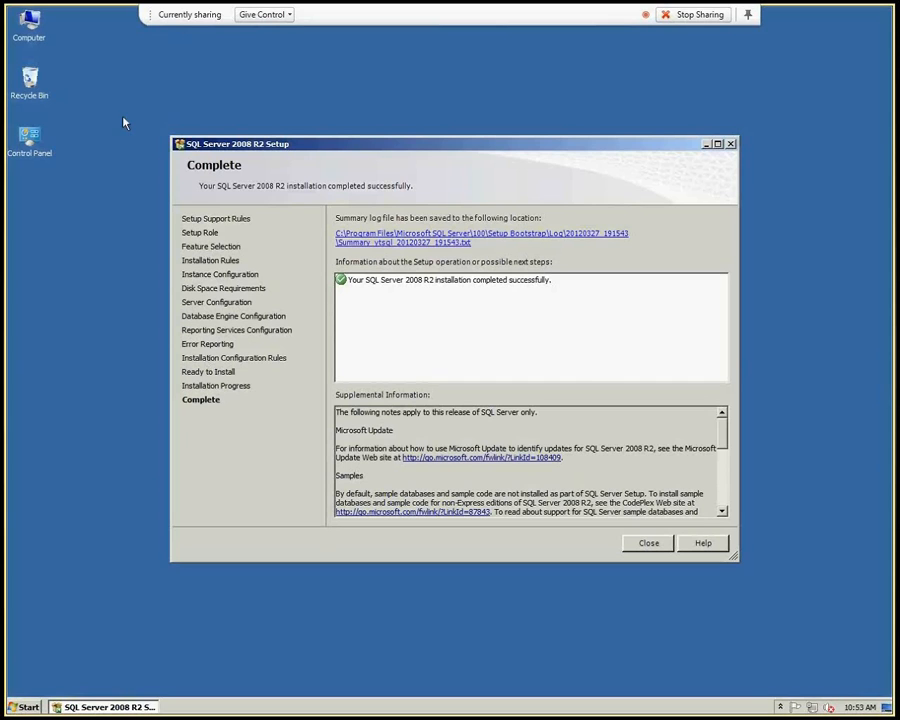
{"action": "left_click", "coordinate": [637, 550]}
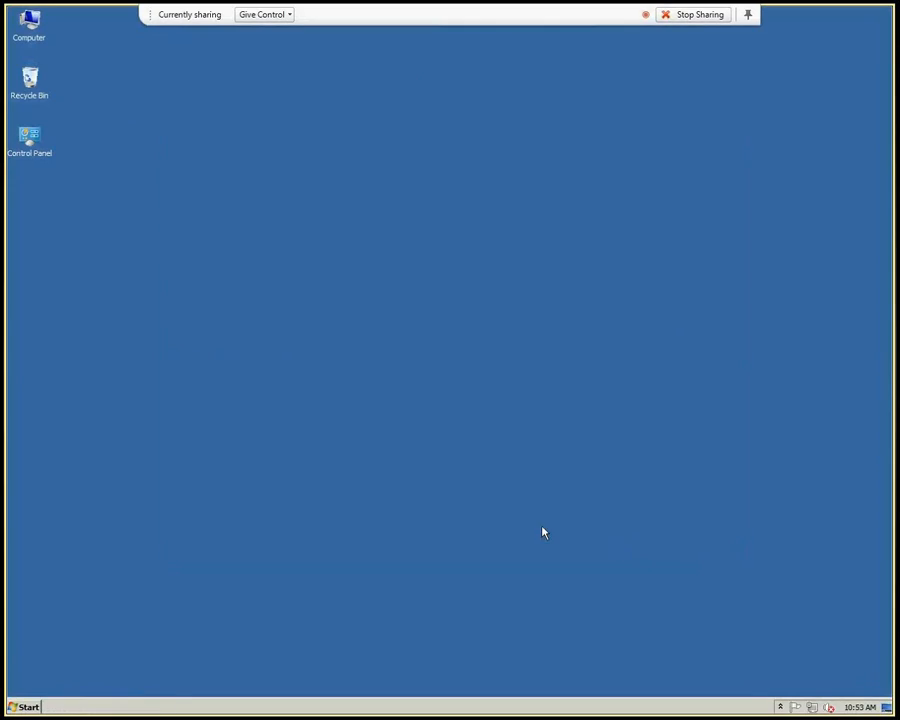